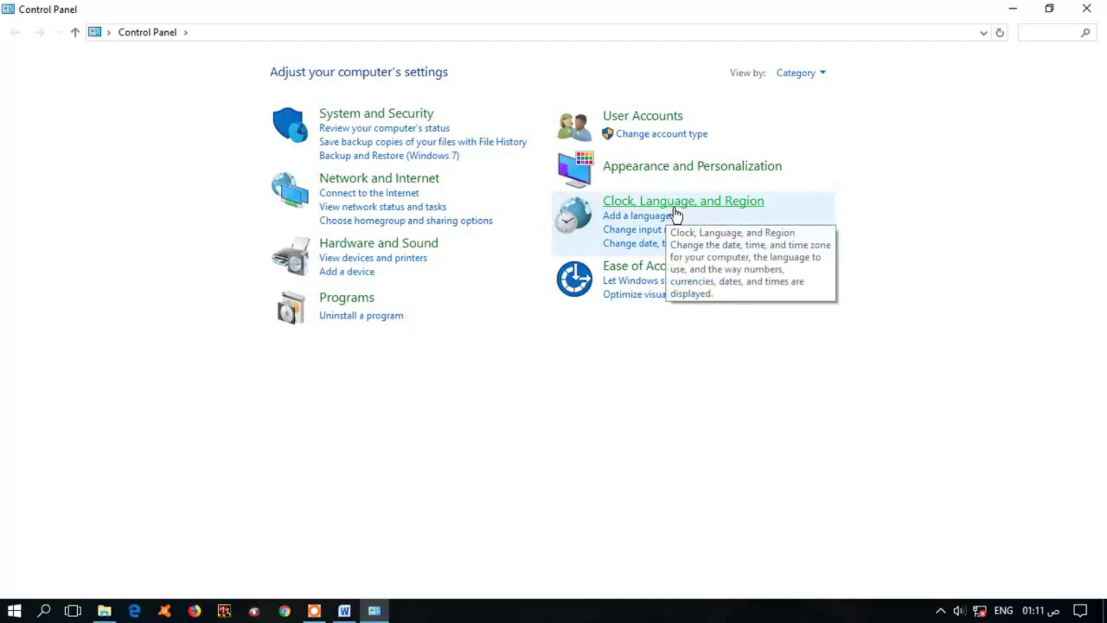
# - Open the Region settings under Clock, Language, and Region and review the Location, Administrative and Formats settings
pyautogui.click(704, 215)
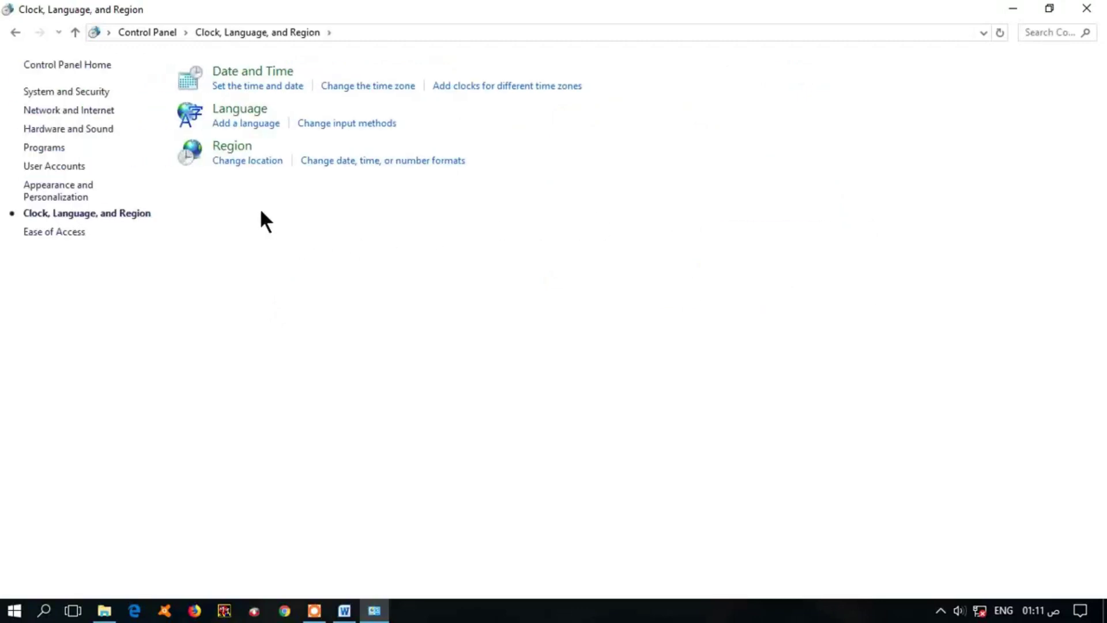
pyautogui.click(231, 151)
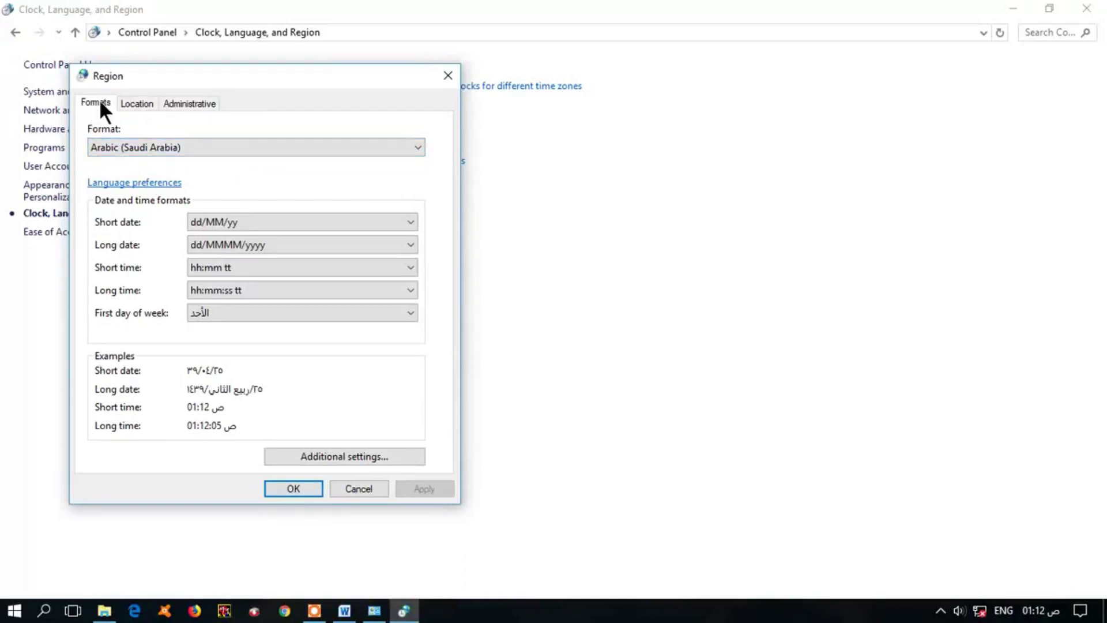
pyautogui.click(127, 104)
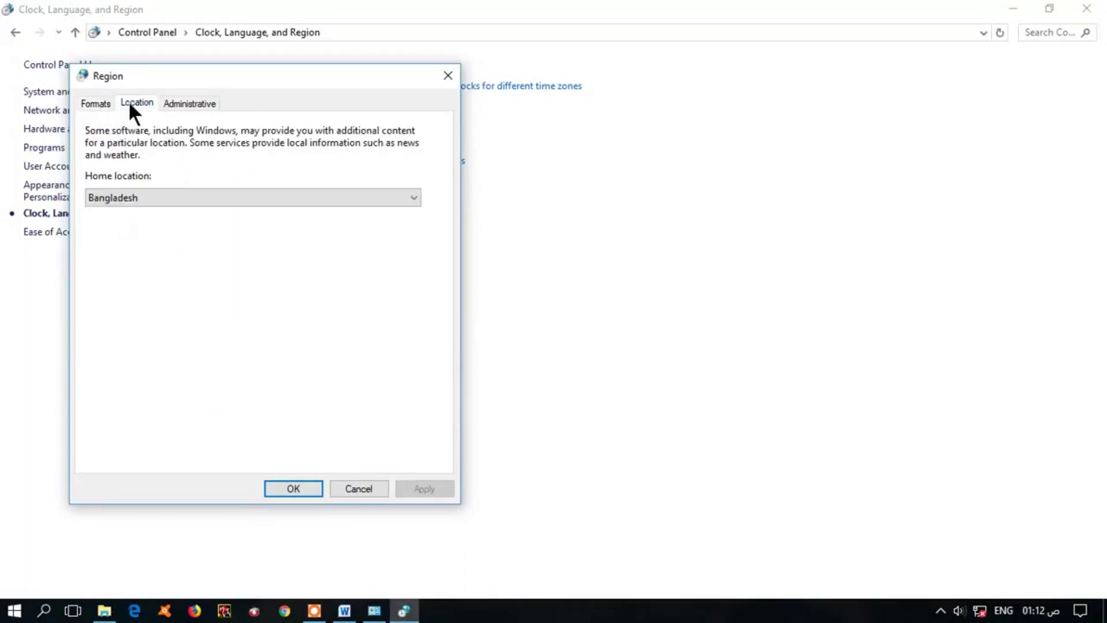
pyautogui.click(188, 102)
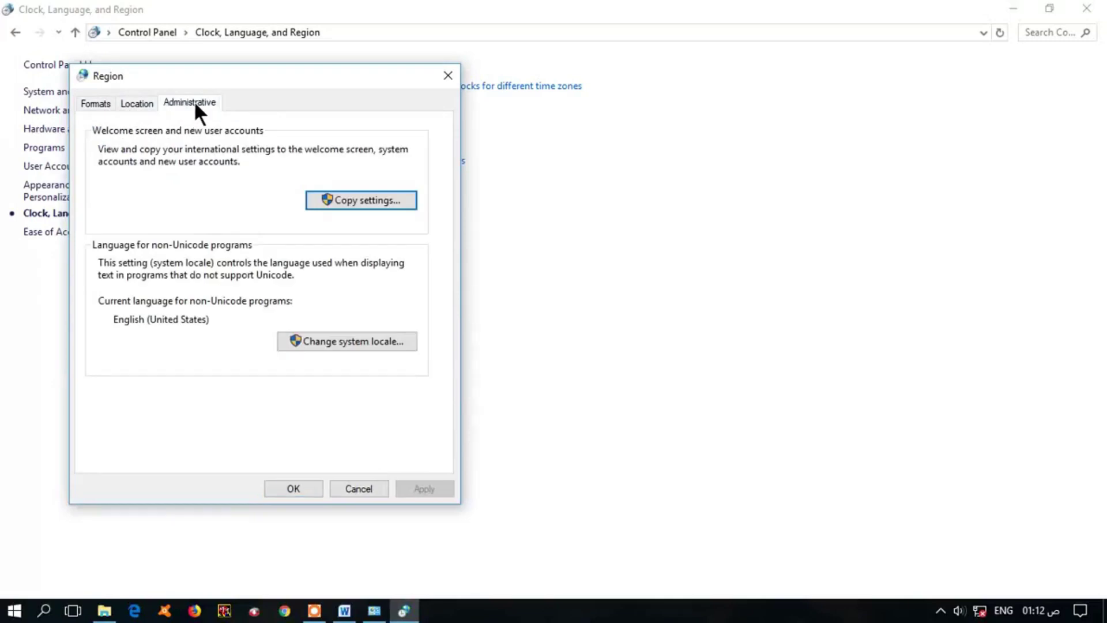
pyautogui.click(95, 104)
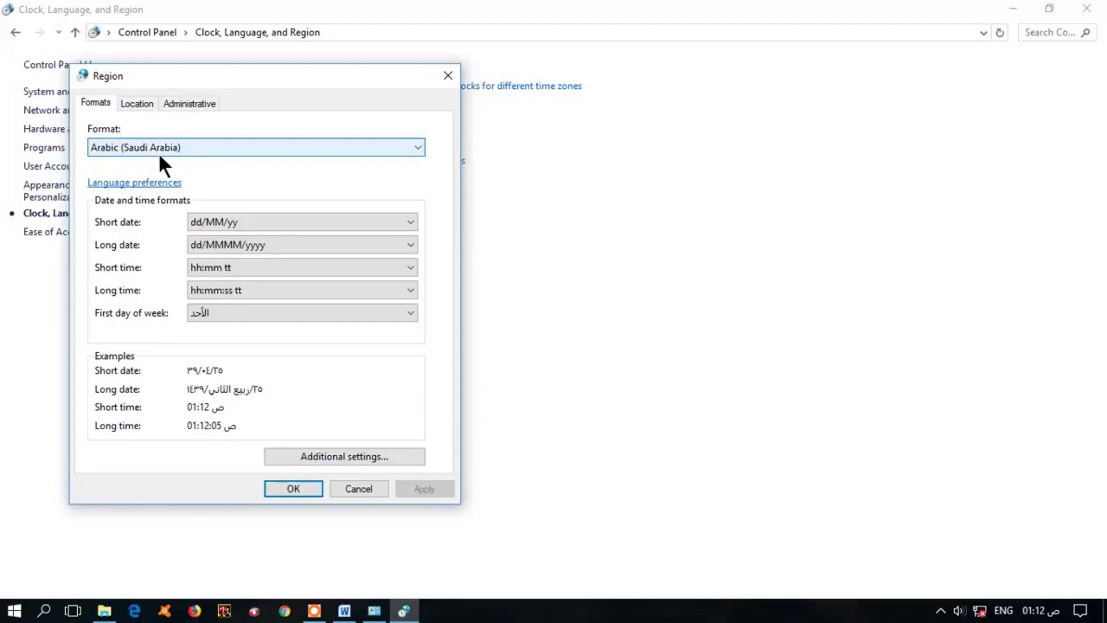
# - Choose Arabic (Saudi Arabia) as the regional format and confirm the Region settings
pyautogui.click(417, 148)
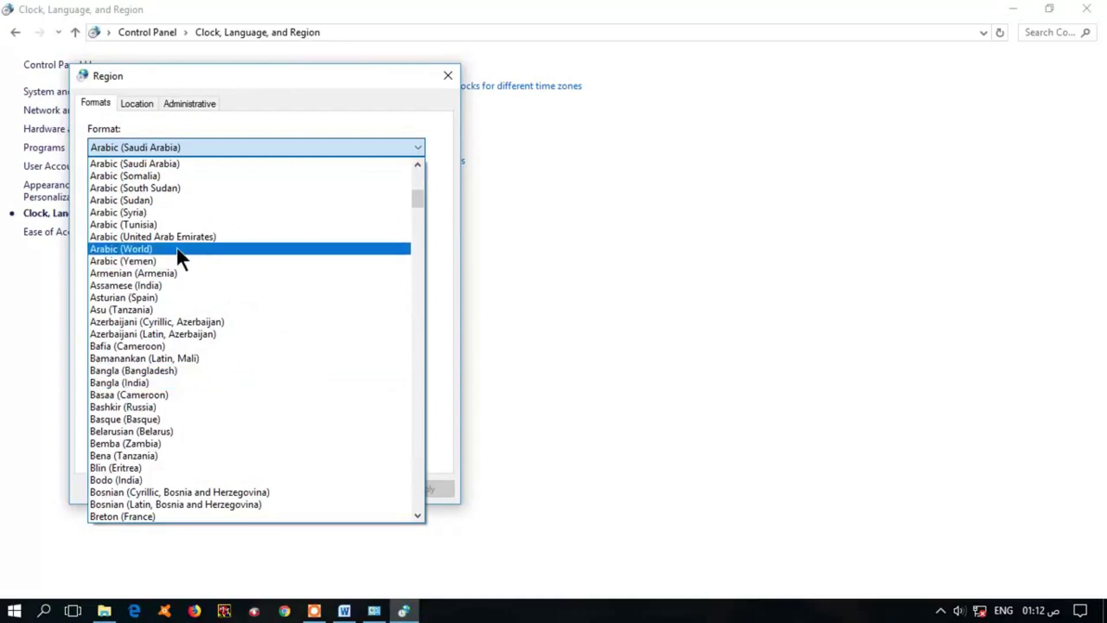
pyautogui.click(161, 164)
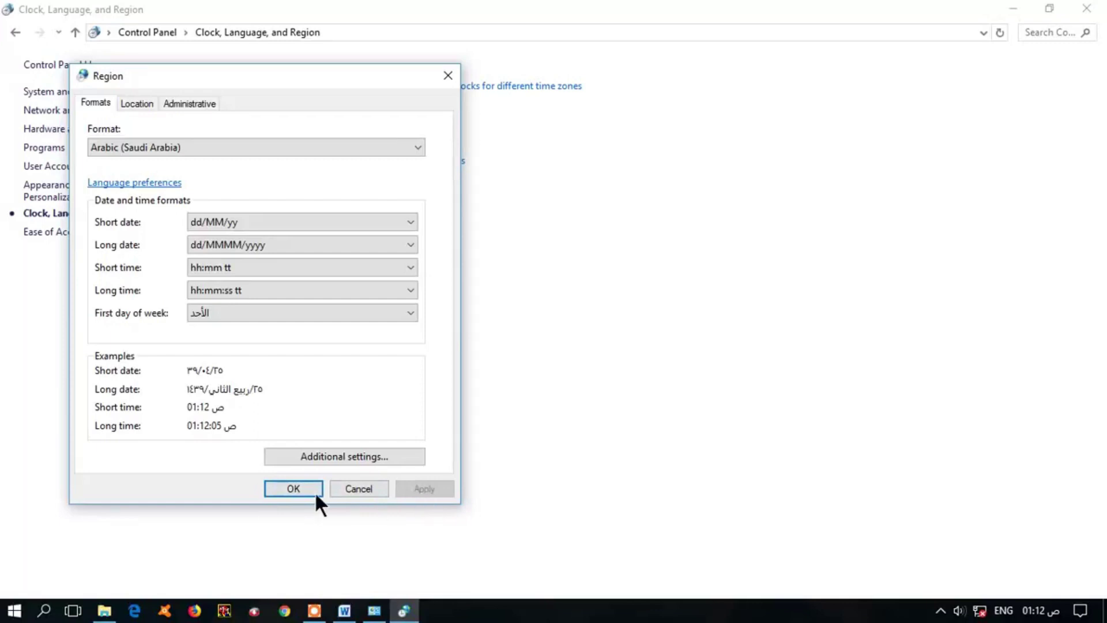
pyautogui.click(294, 489)
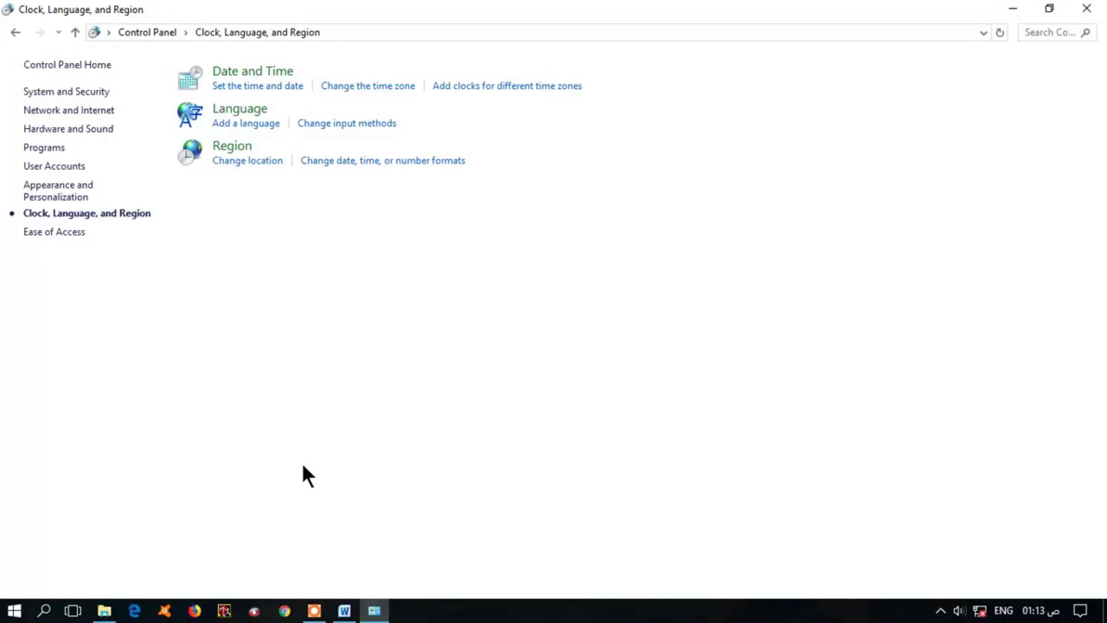
# - Switch the input language to Arabic (Saudi Arabia) and preview its Arabic (101) keyboard layout from the language options
pyautogui.click(1002, 612)
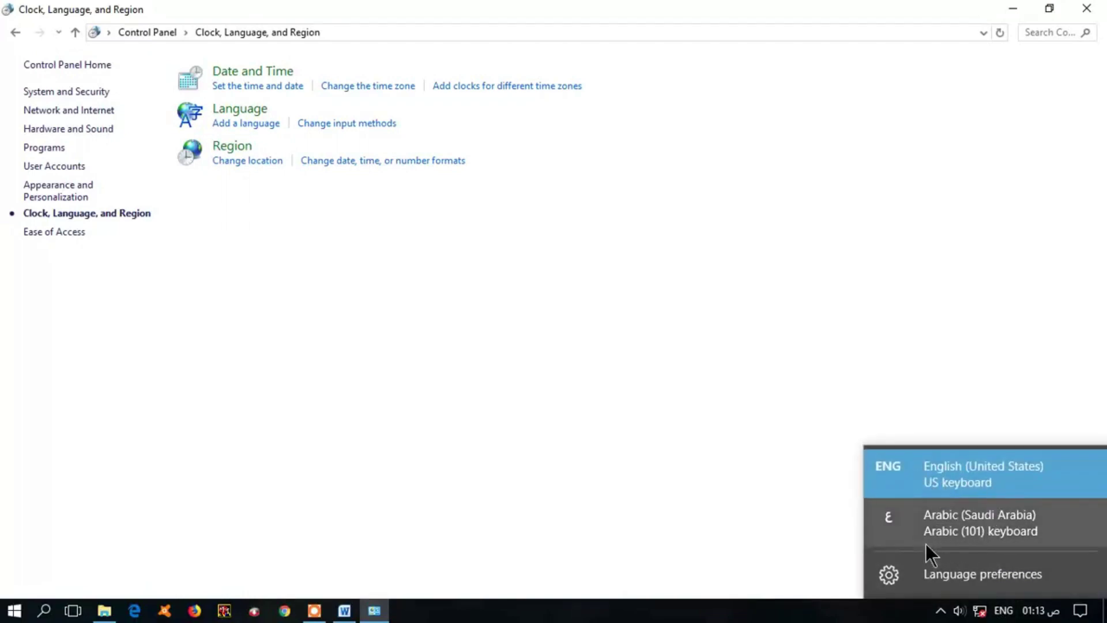
pyautogui.click(971, 528)
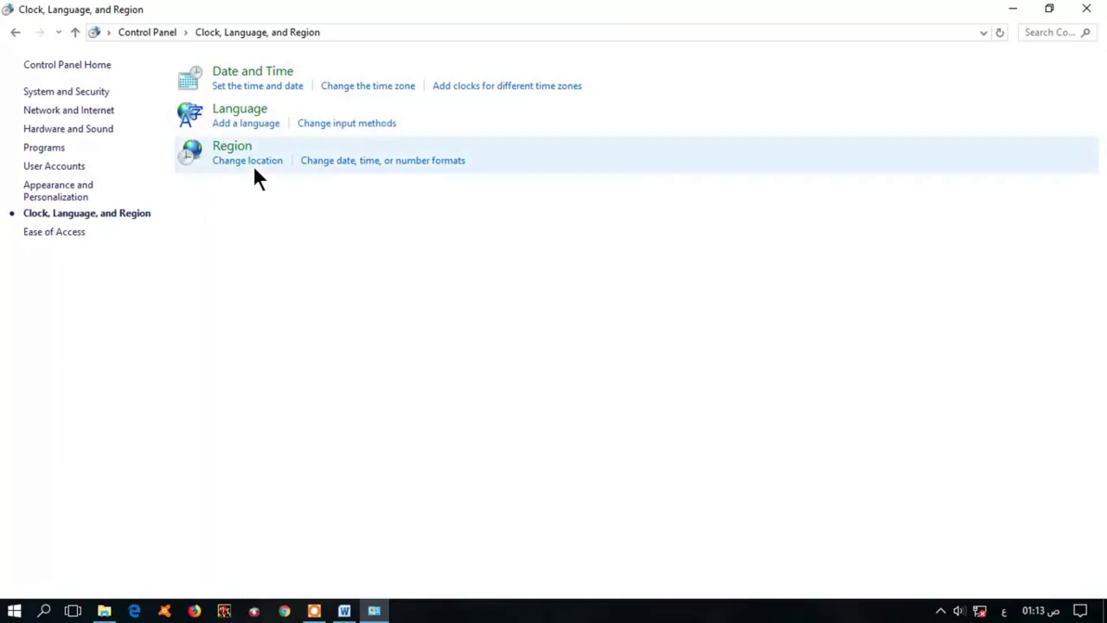
pyautogui.click(332, 125)
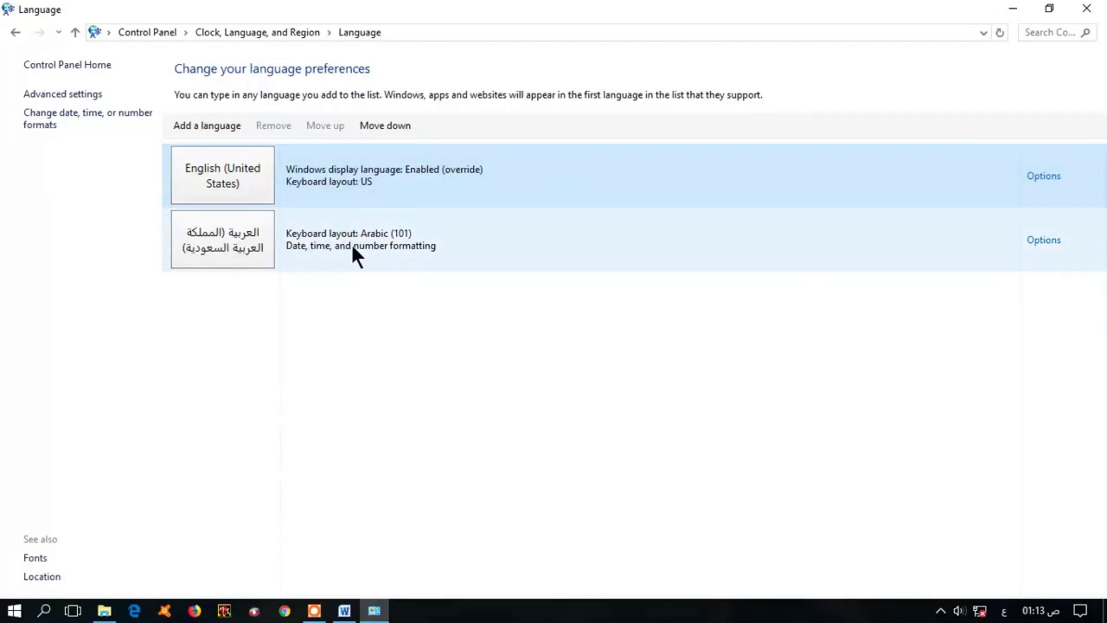
pyautogui.click(1044, 241)
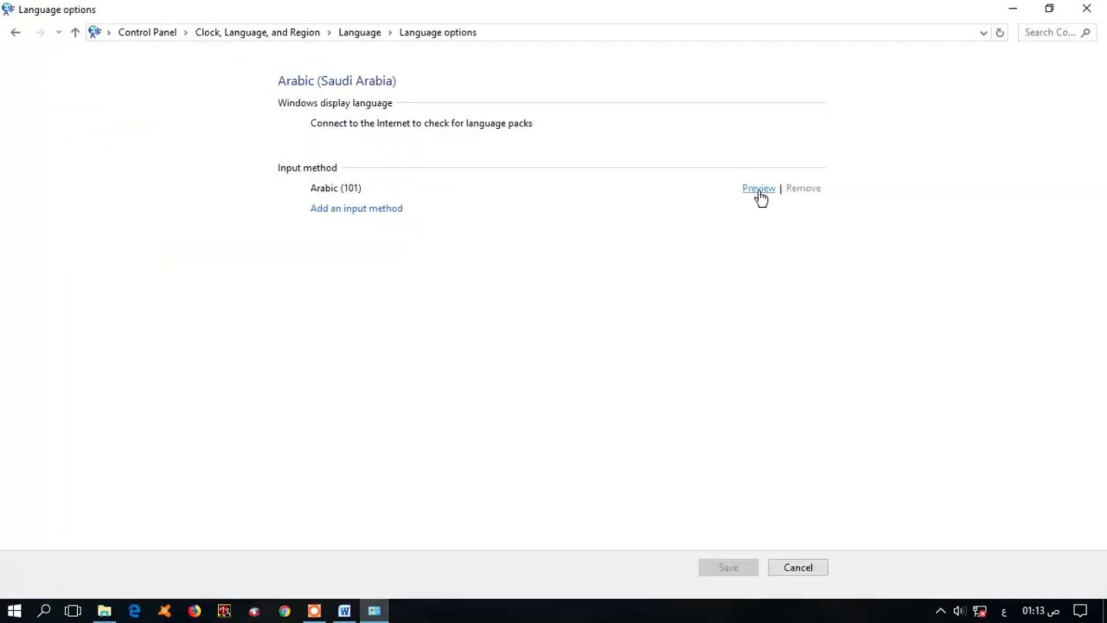
pyautogui.click(759, 189)
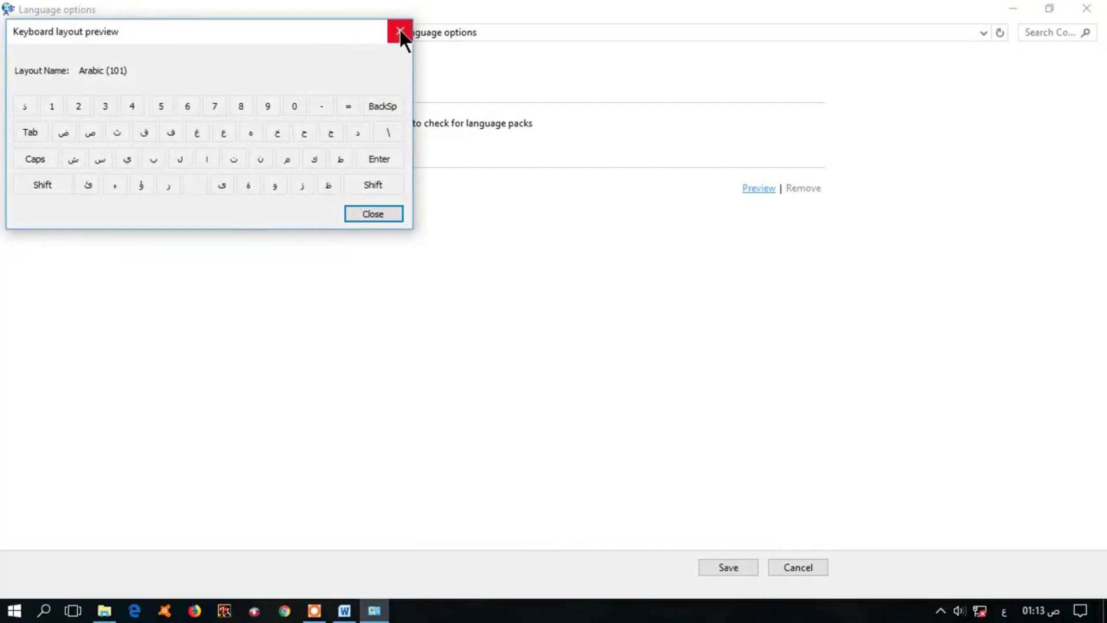
pyautogui.click(400, 29)
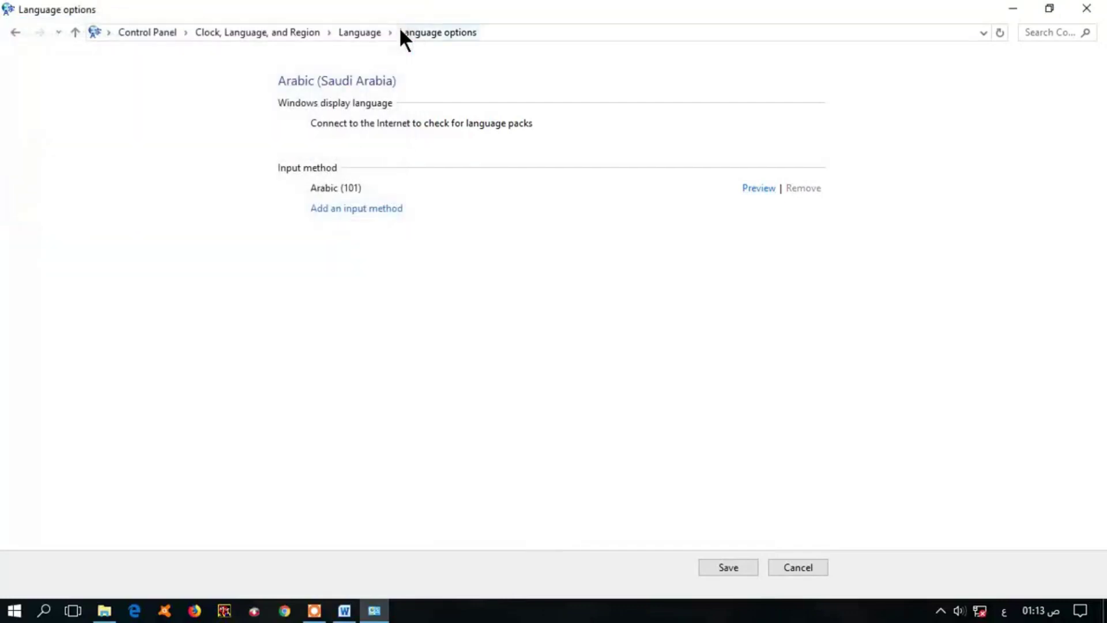
# - Browse the languages available to add in the language preferences, and return to the Control Panel home without adding one
pyautogui.click(15, 32)
pyautogui.click(15, 33)
pyautogui.click(15, 33)
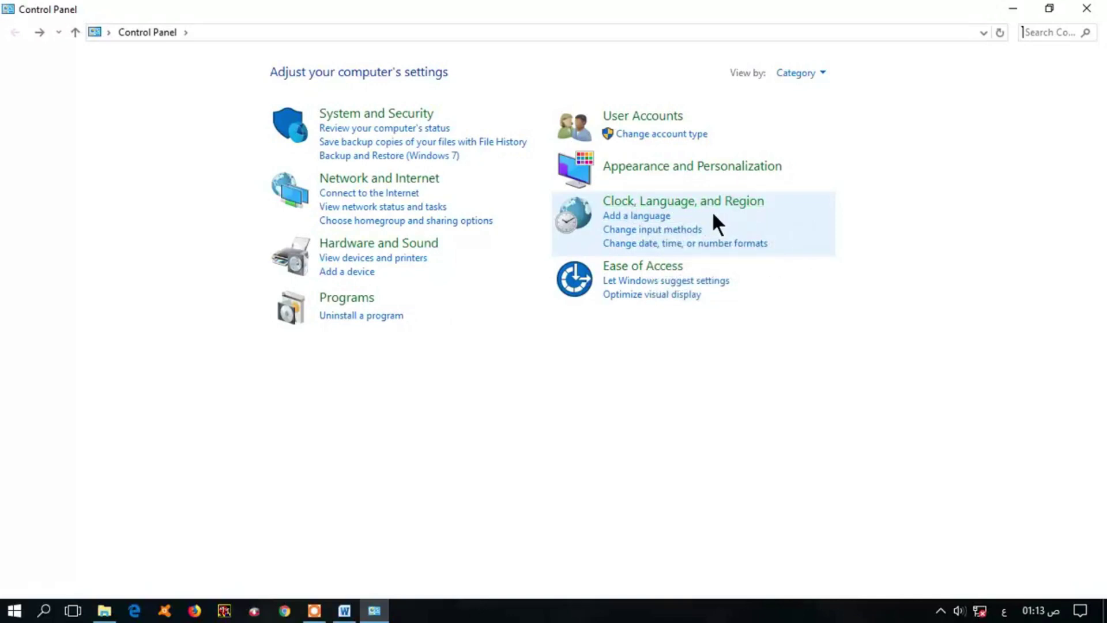
pyautogui.click(652, 218)
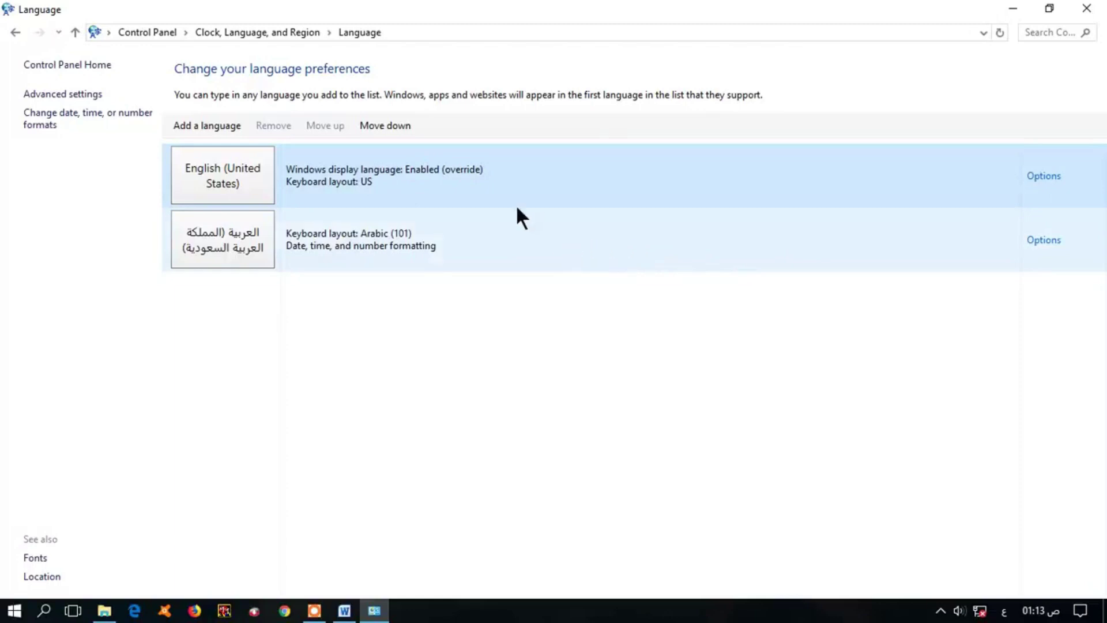
pyautogui.click(218, 126)
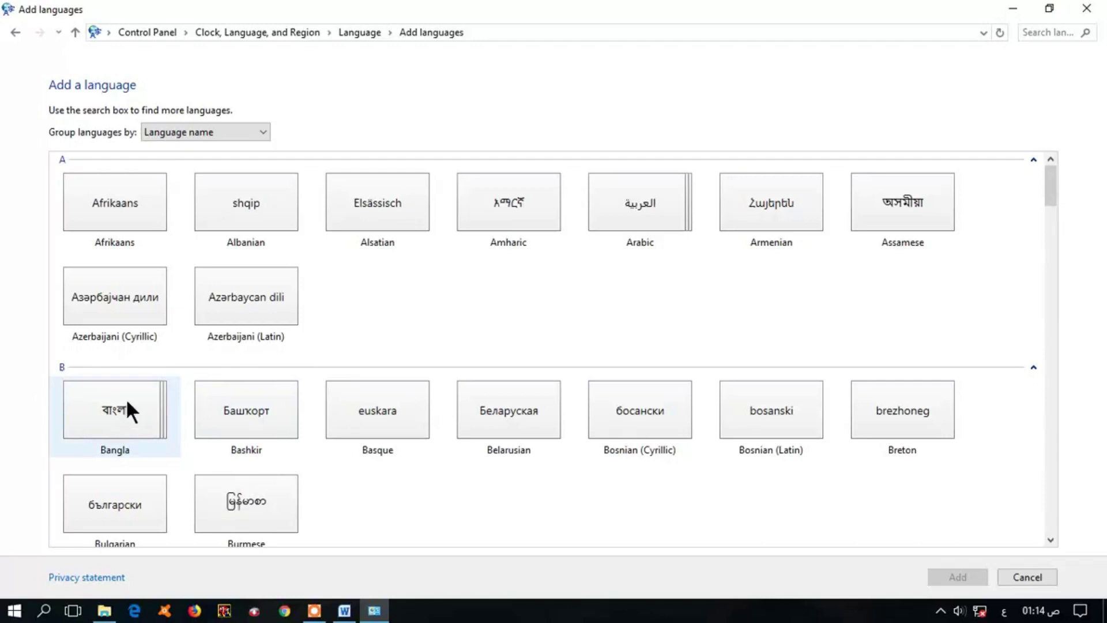
pyautogui.scroll(-10, 594, 433)
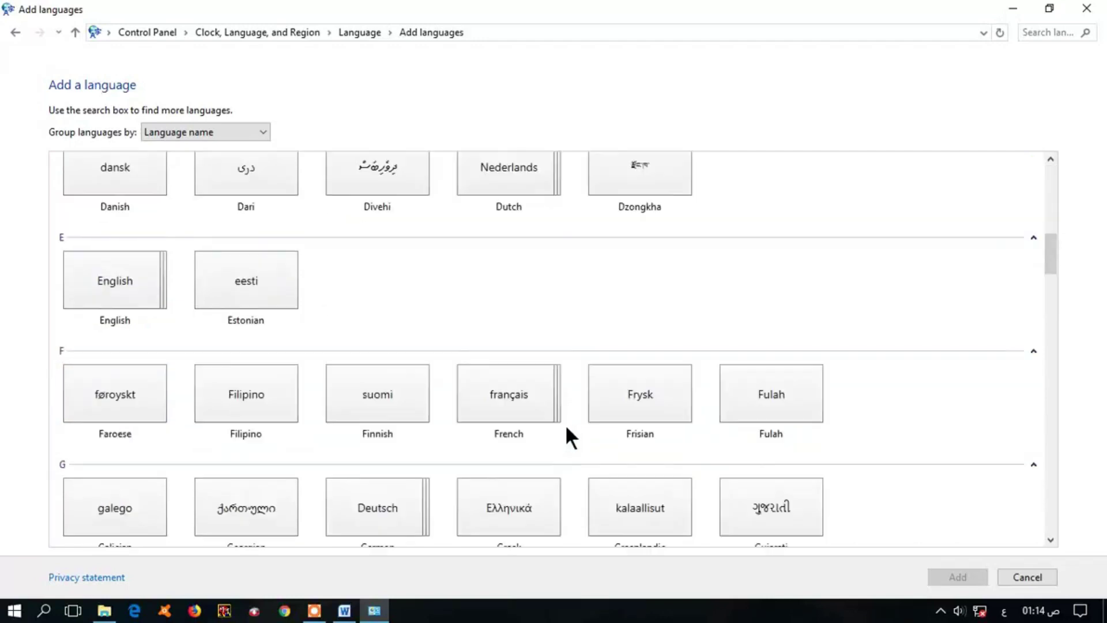
pyautogui.scroll(-10, 531, 433)
pyautogui.scroll(20, 523, 444)
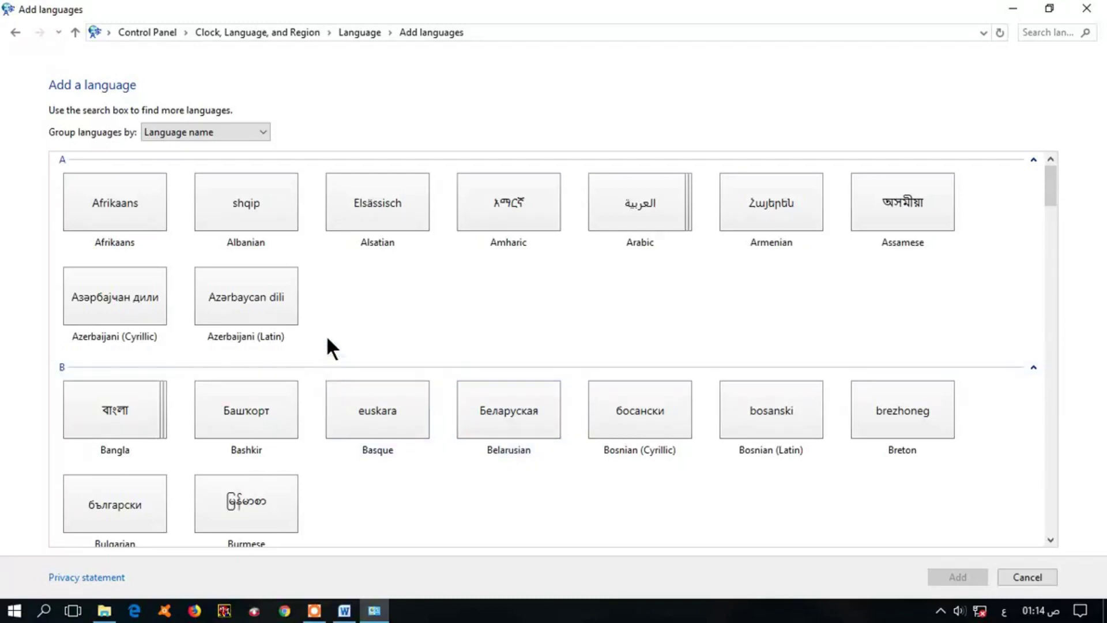
pyautogui.click(15, 30)
pyautogui.click(15, 31)
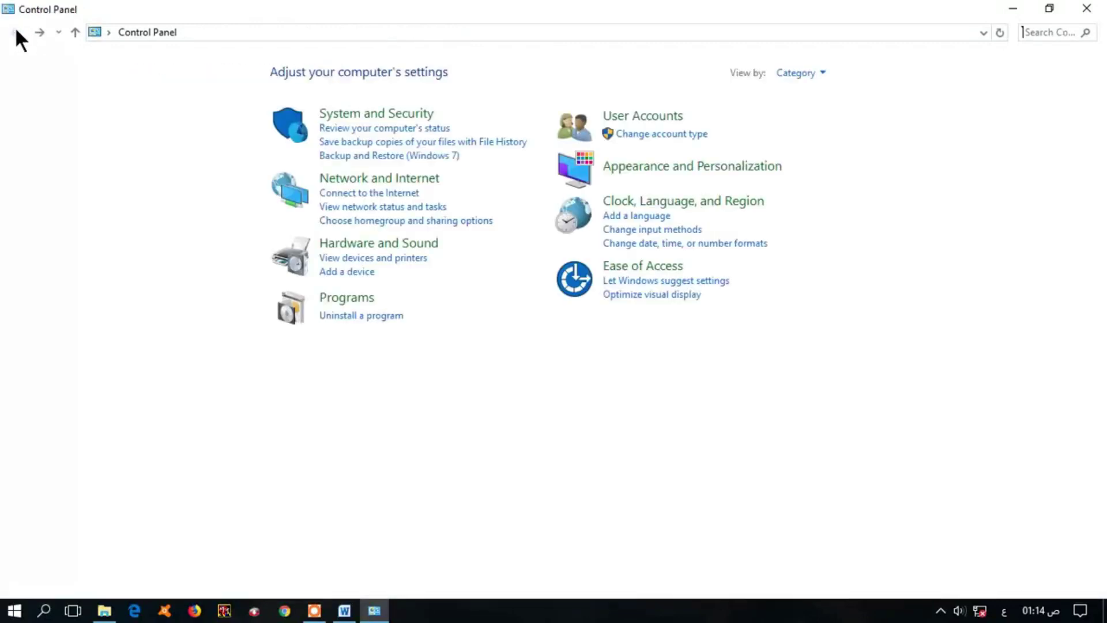
# - Check the input methods in the language preferences and the format in the Region settings, leaving both as they are
pyautogui.click(640, 231)
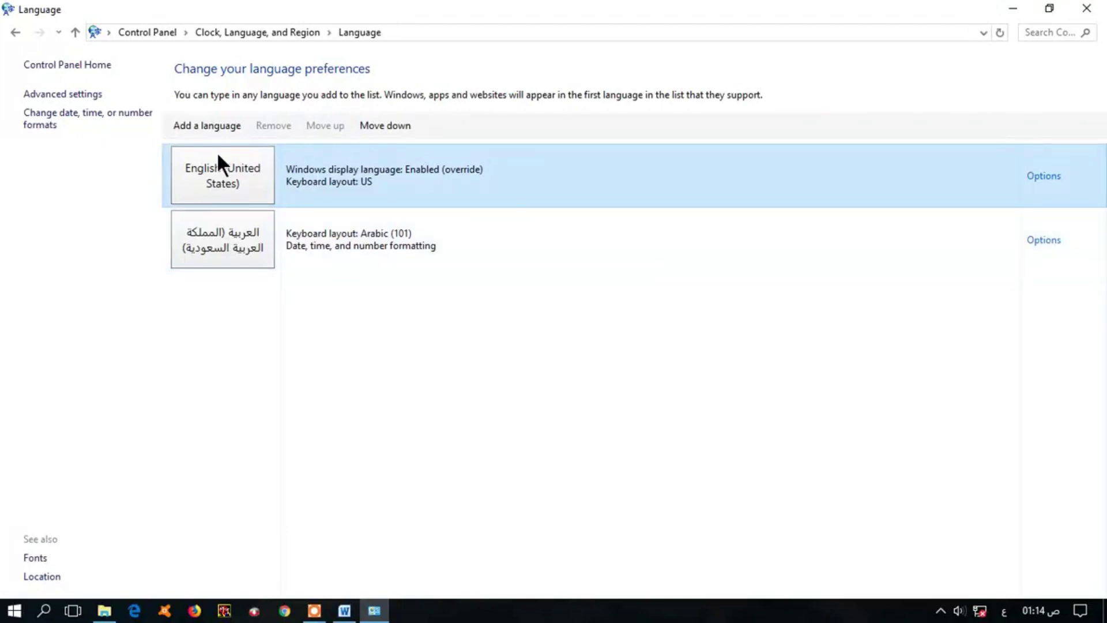
pyautogui.click(15, 33)
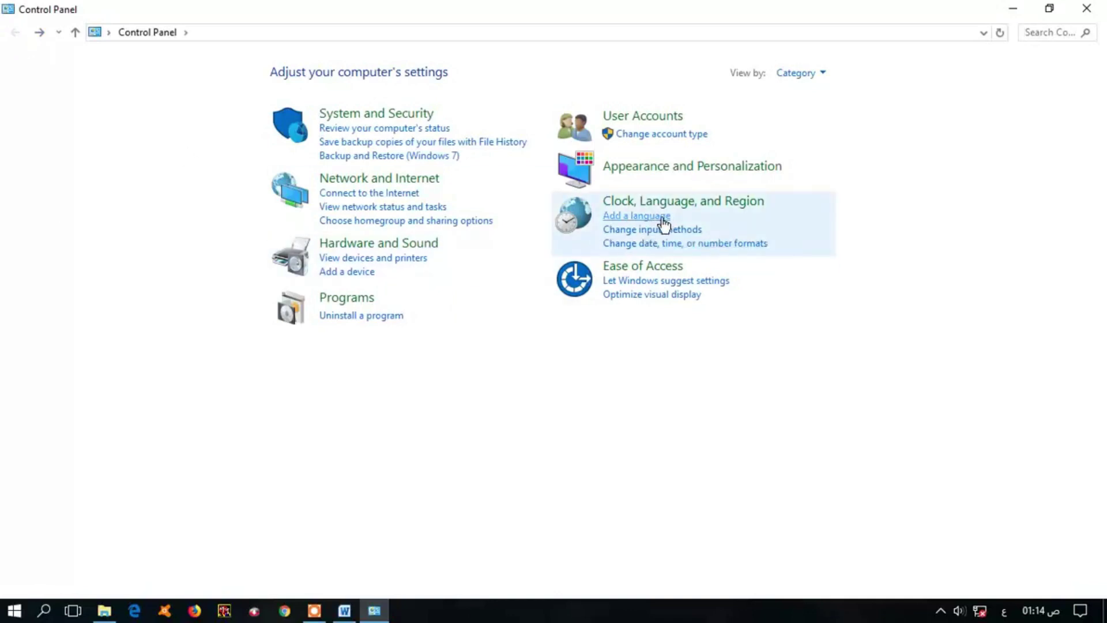
pyautogui.click(710, 207)
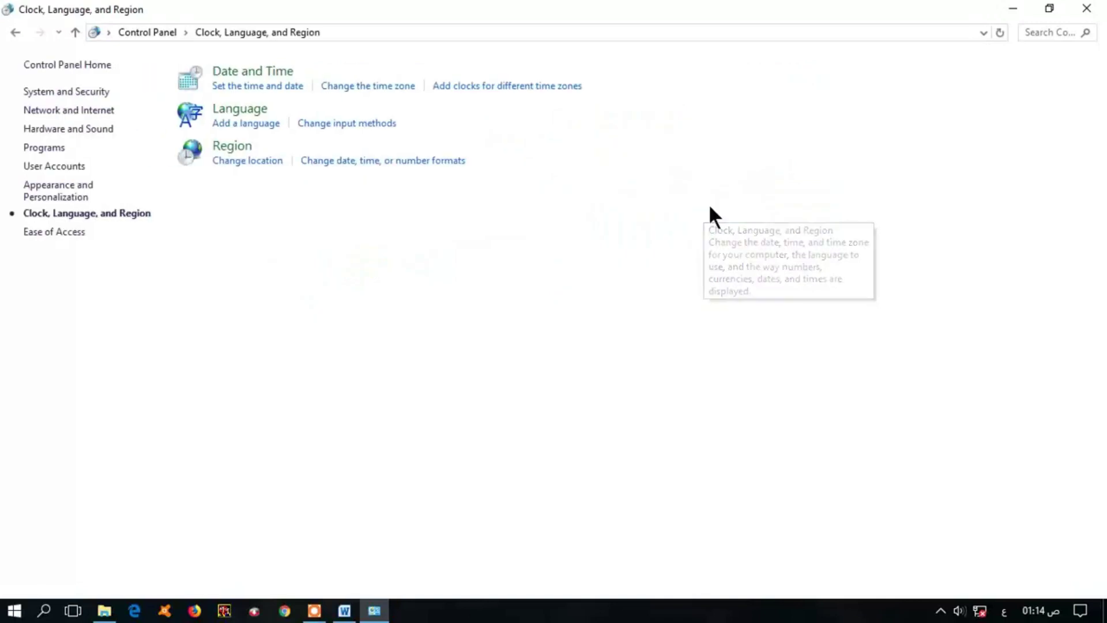
pyautogui.click(231, 151)
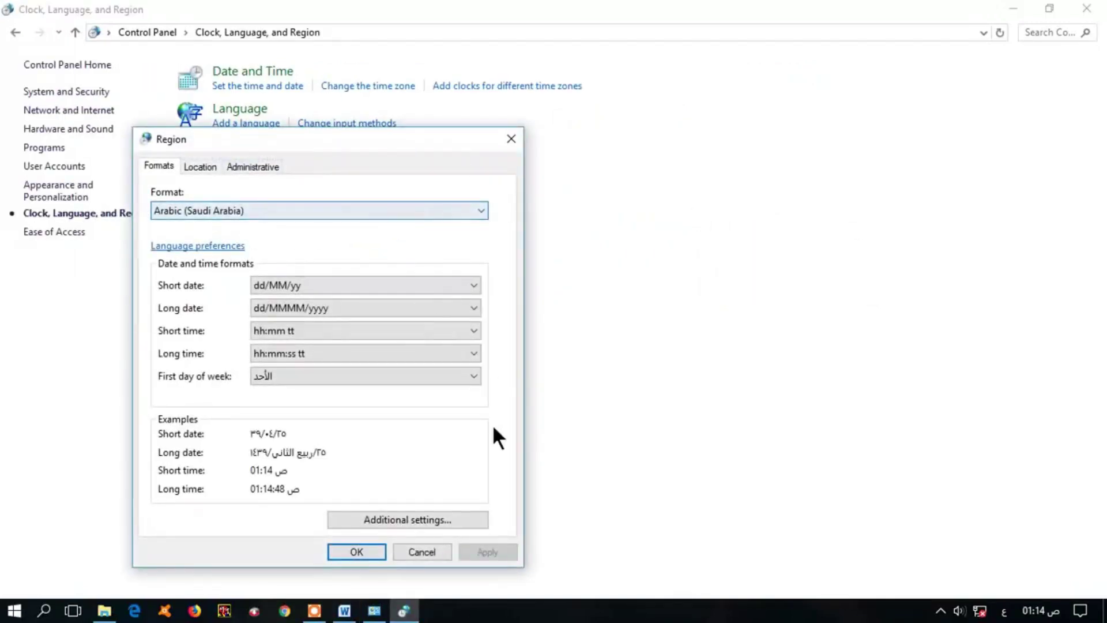
pyautogui.click(358, 550)
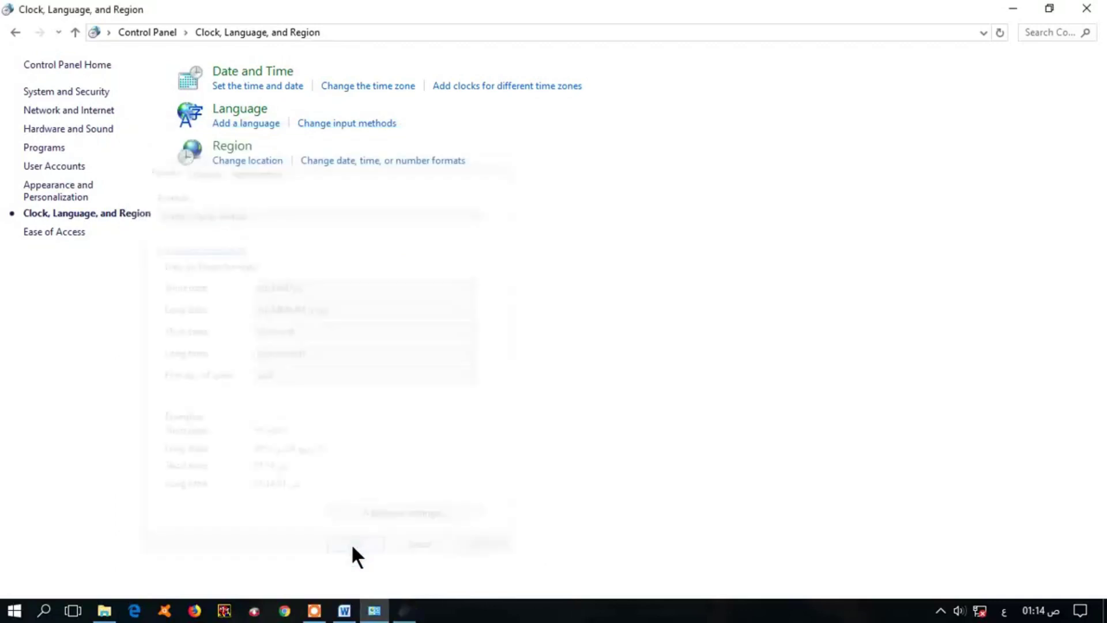
# - Switch the input language to English (United States) and close Control Panel
pyautogui.click(1003, 614)
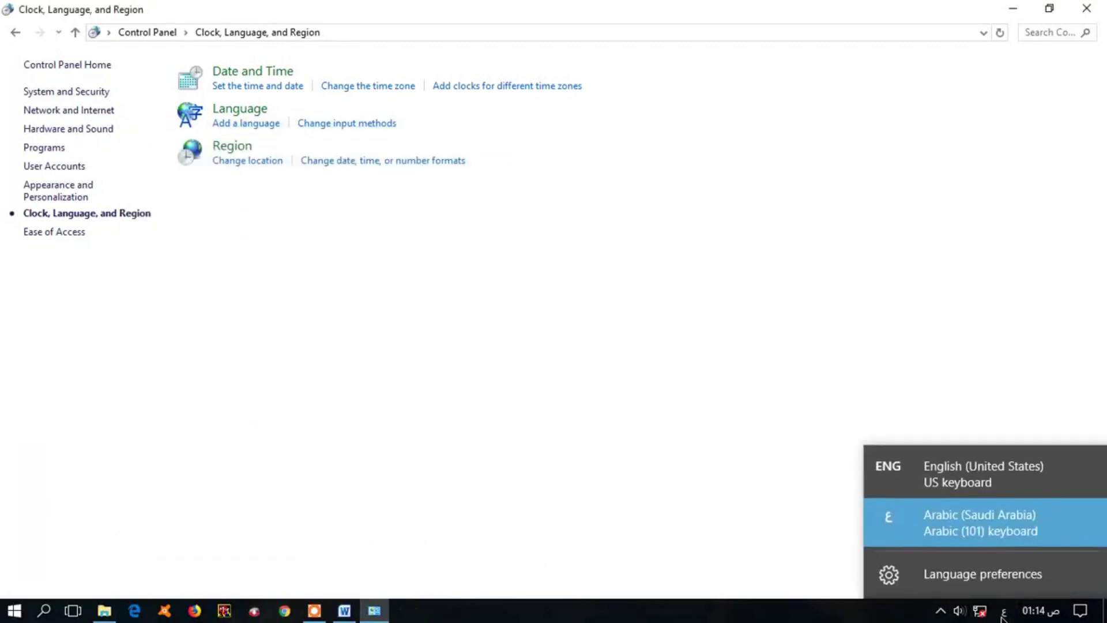
pyautogui.click(946, 489)
pyautogui.click(1087, 8)
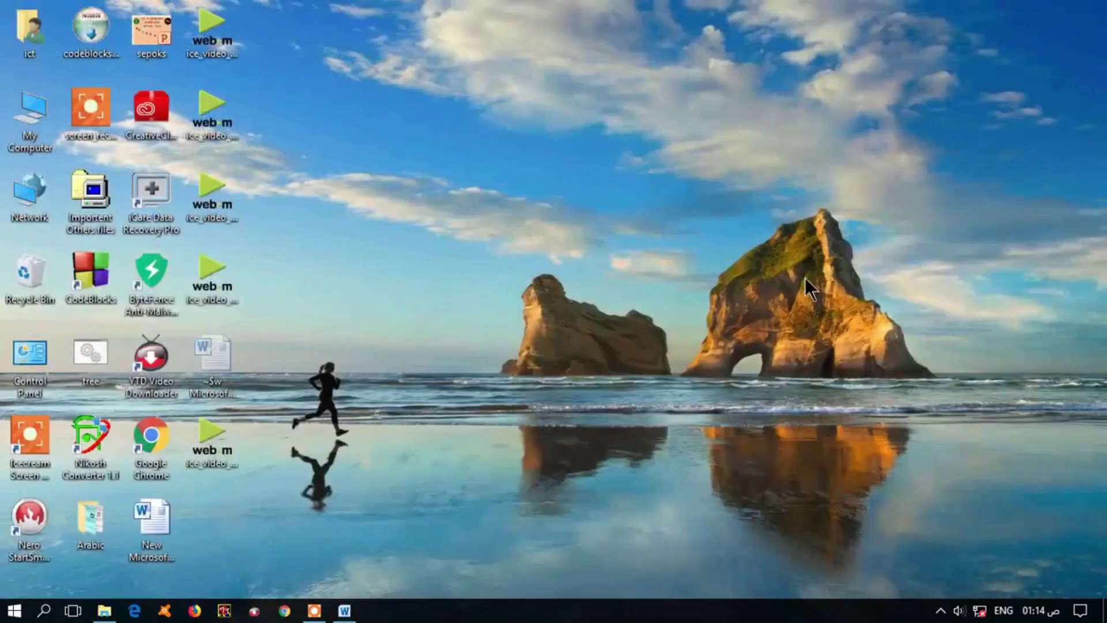
# - Switch to the open Word document and select the English (United States) US keyboard
pyautogui.click(346, 613)
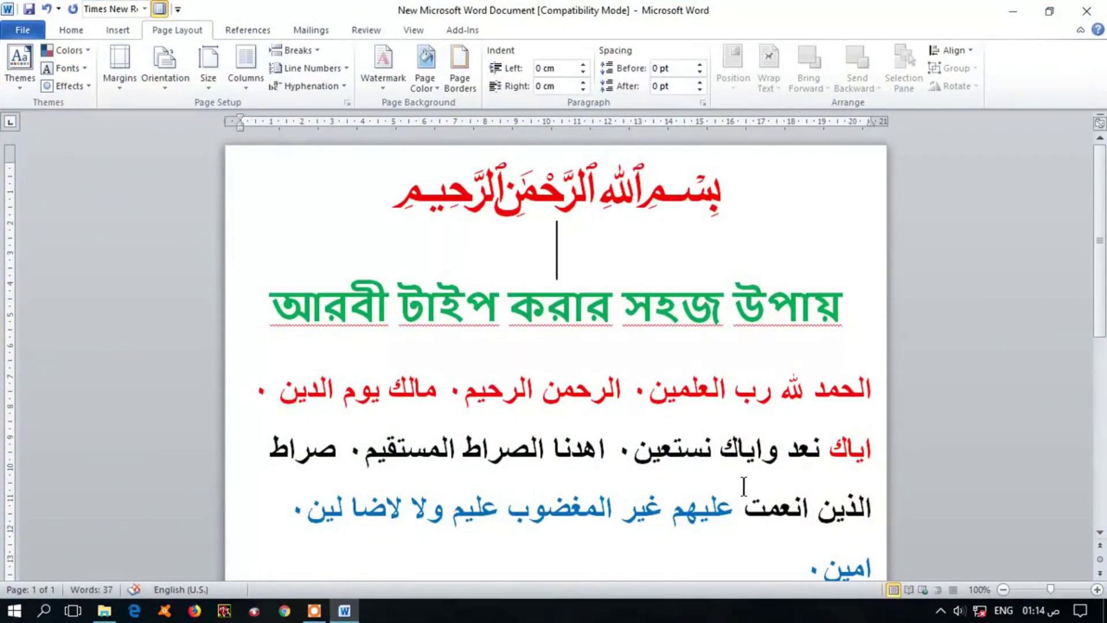
pyautogui.click(1004, 610)
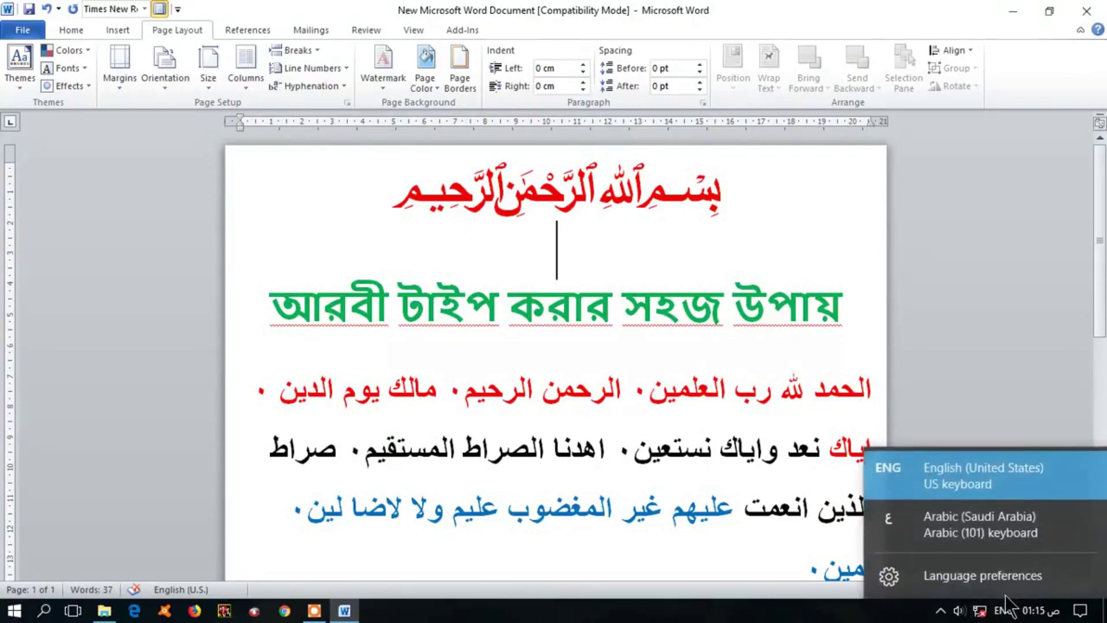
pyautogui.click(954, 481)
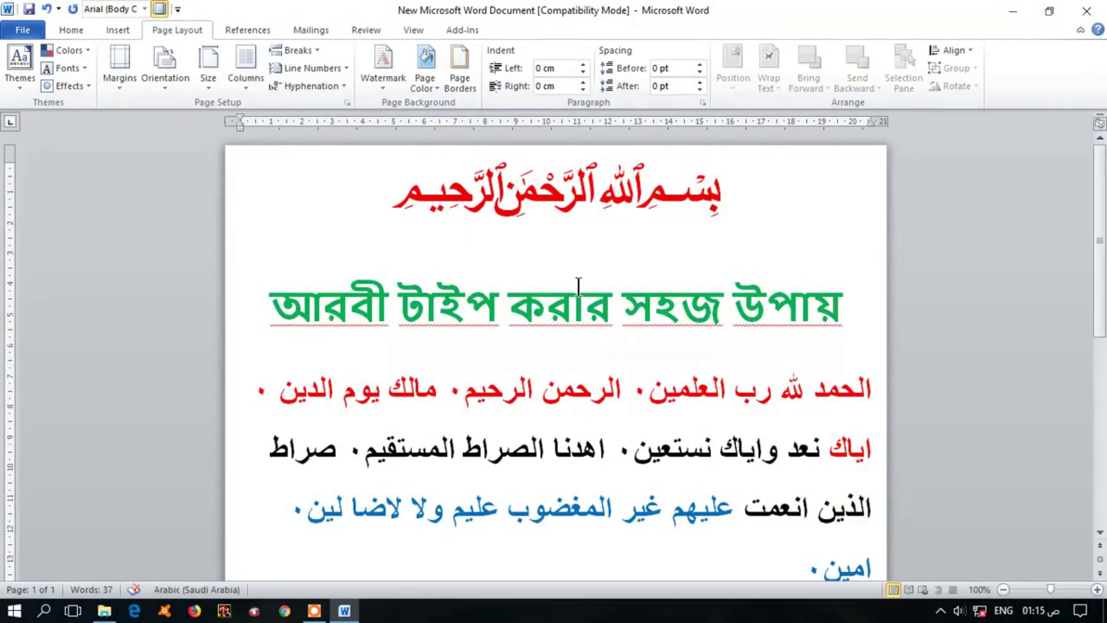
# - Enter the test text "uiopi" on the empty line above the green Bangla heading and erase it again
pyautogui.click(551, 272)
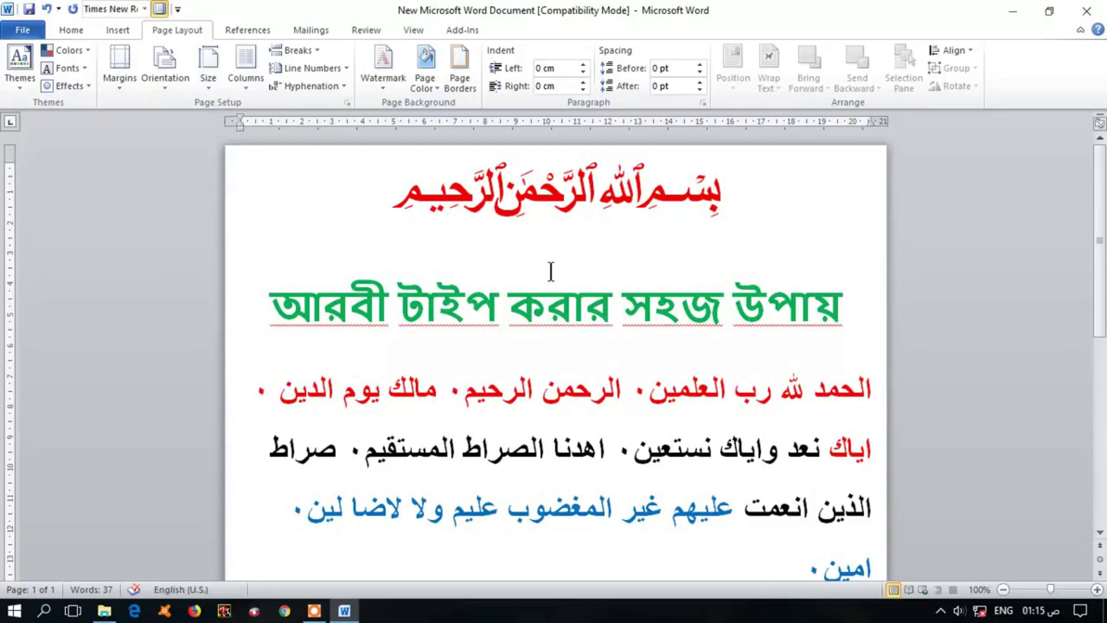
pyautogui.write('uiopi')
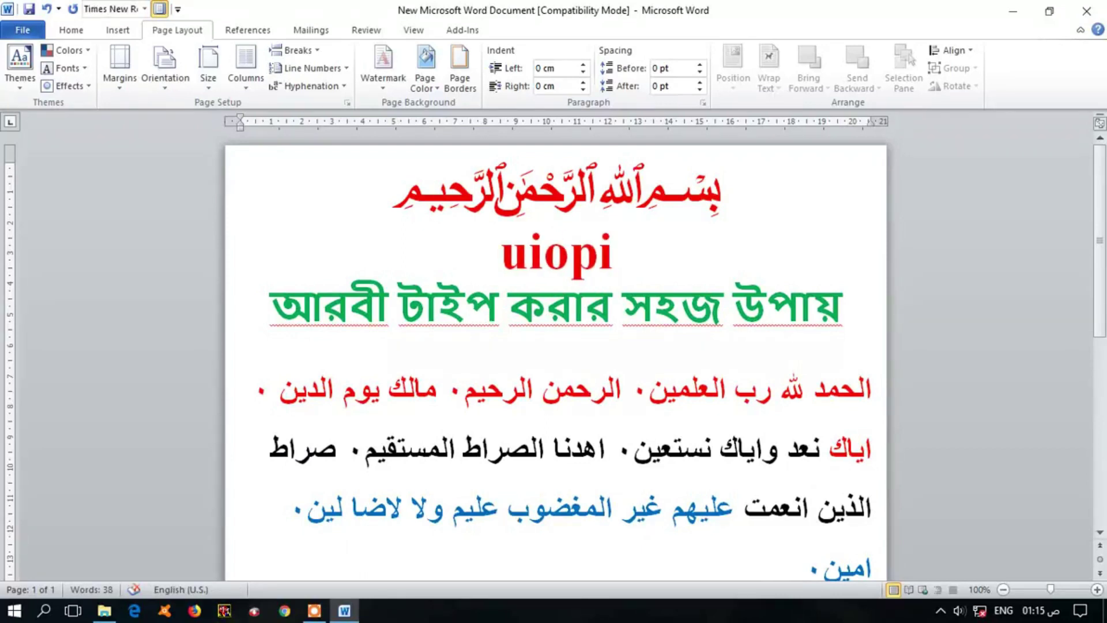
pyautogui.press('BackSpace')
pyautogui.press('BackSpace')
pyautogui.press('BackSpace')
pyautogui.press('BackSpace')
pyautogui.press('BackSpace')
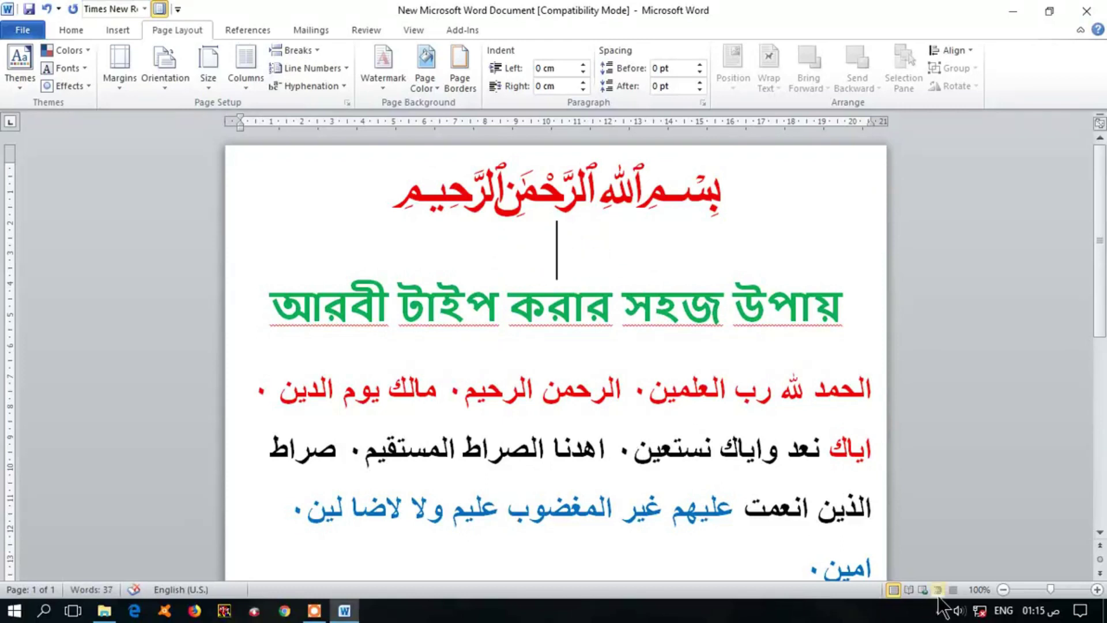
# - Switch the input language to Arabic (Saudi Arabia) with the Arabic (101) keyboard for writing in the document
pyautogui.click(1005, 614)
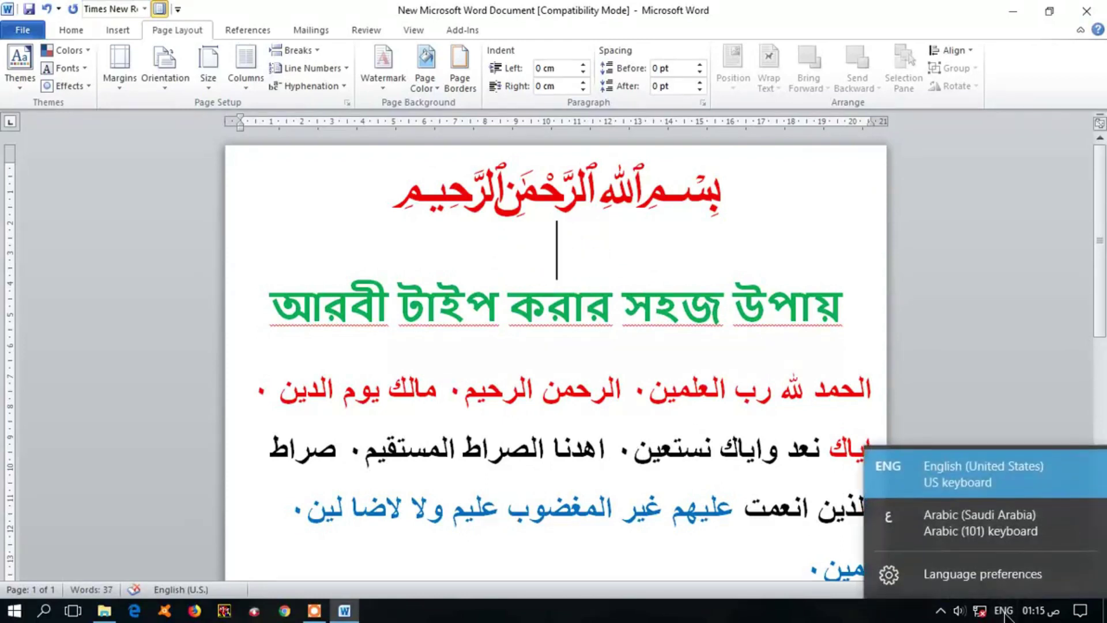
pyautogui.click(947, 526)
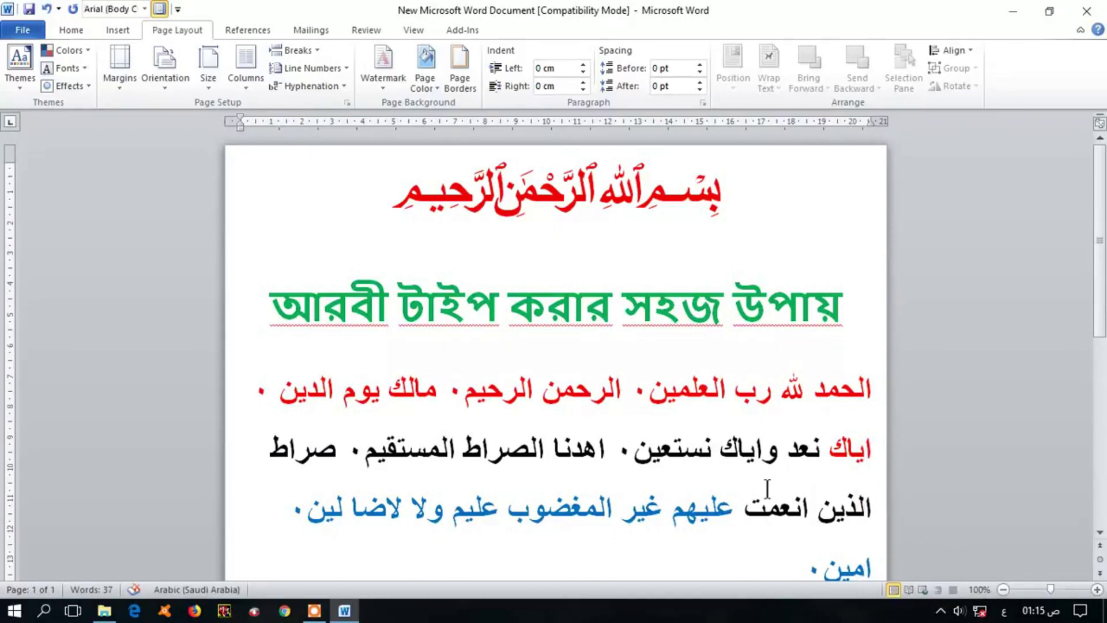
# - Write "بسم اللله الرحمن الرحيم" in Arabic on the empty line above the green Bangla heading
pyautogui.write('ب')
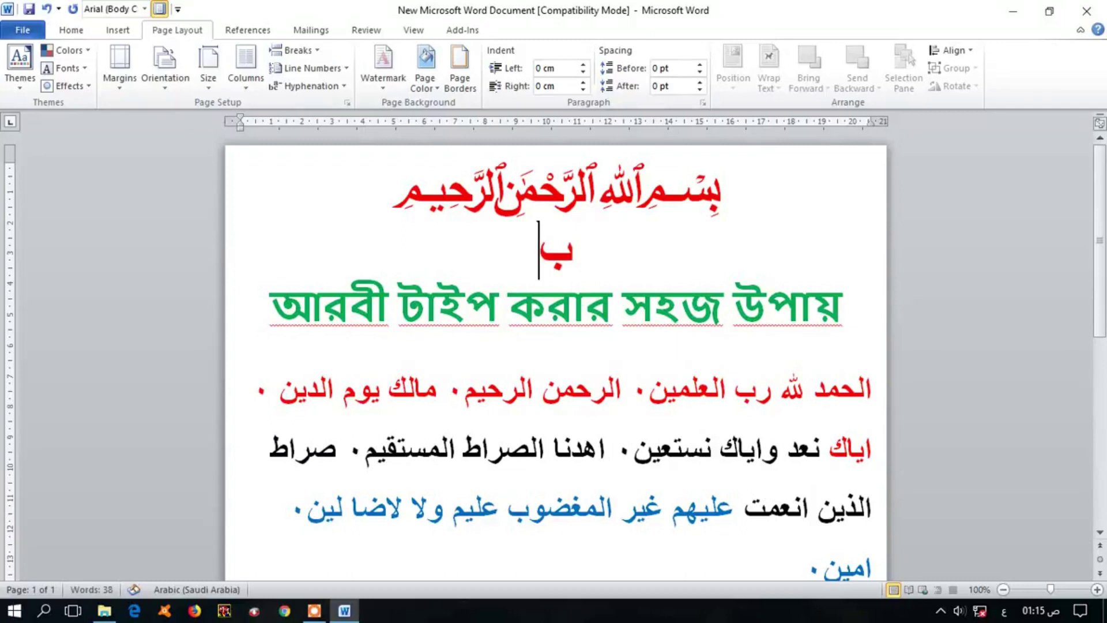
pyautogui.write('سم')
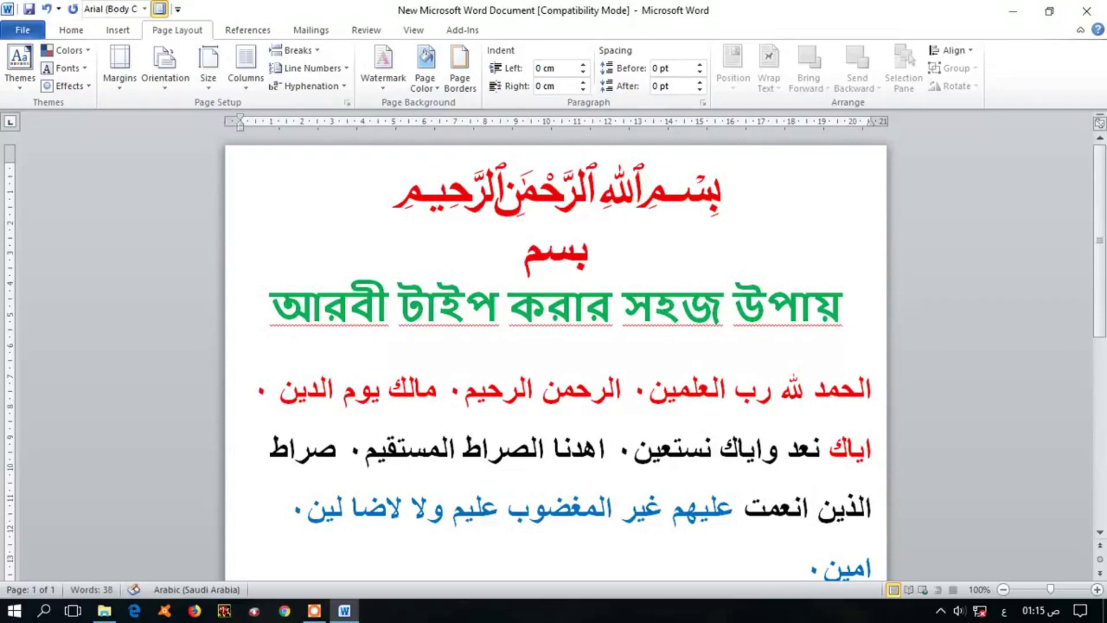
pyautogui.write(' الللله ال')
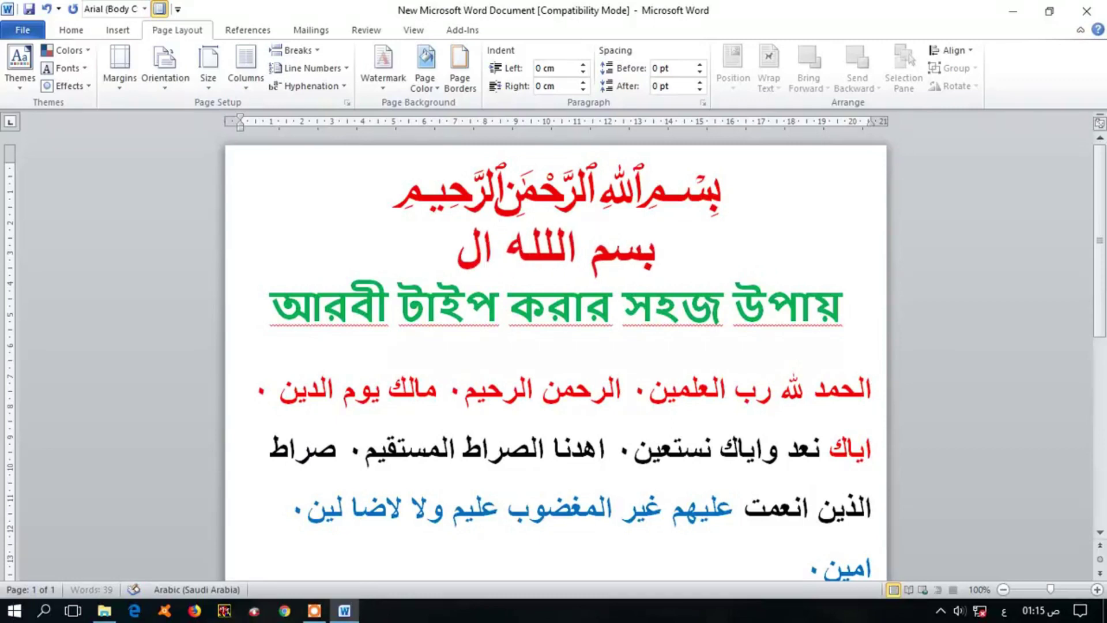
pyautogui.write('رحم')
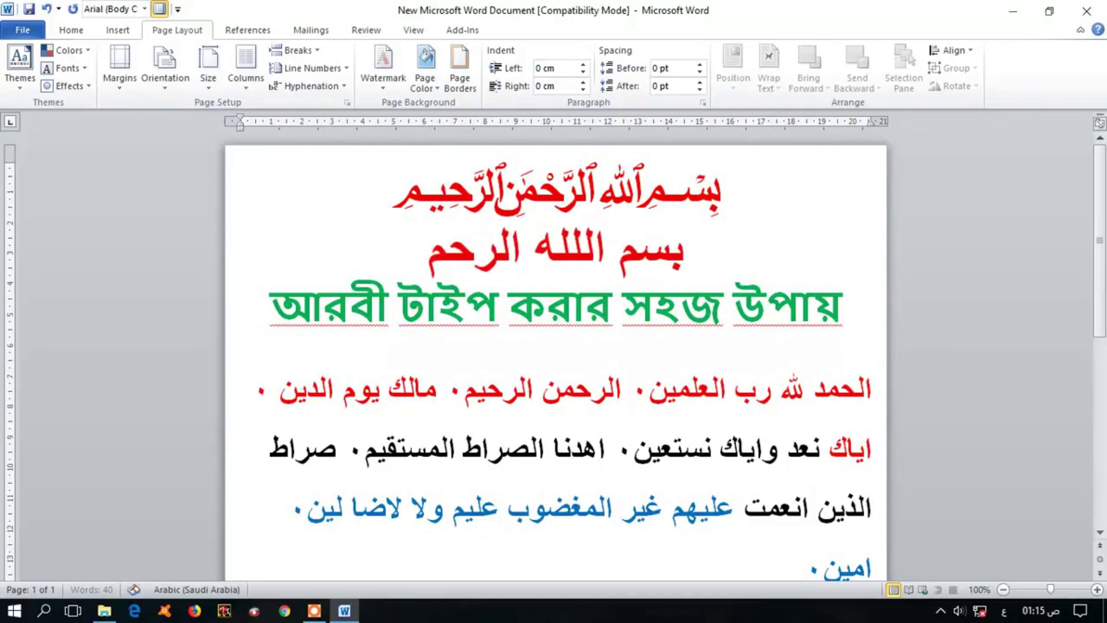
pyautogui.write('ن الر')
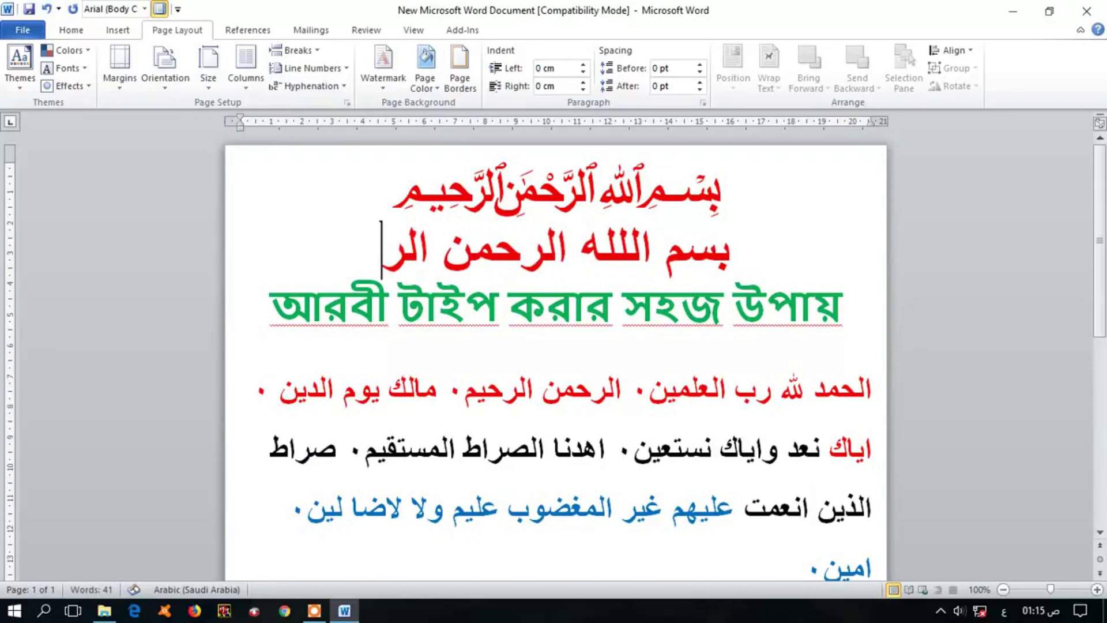
pyautogui.write('حيم')
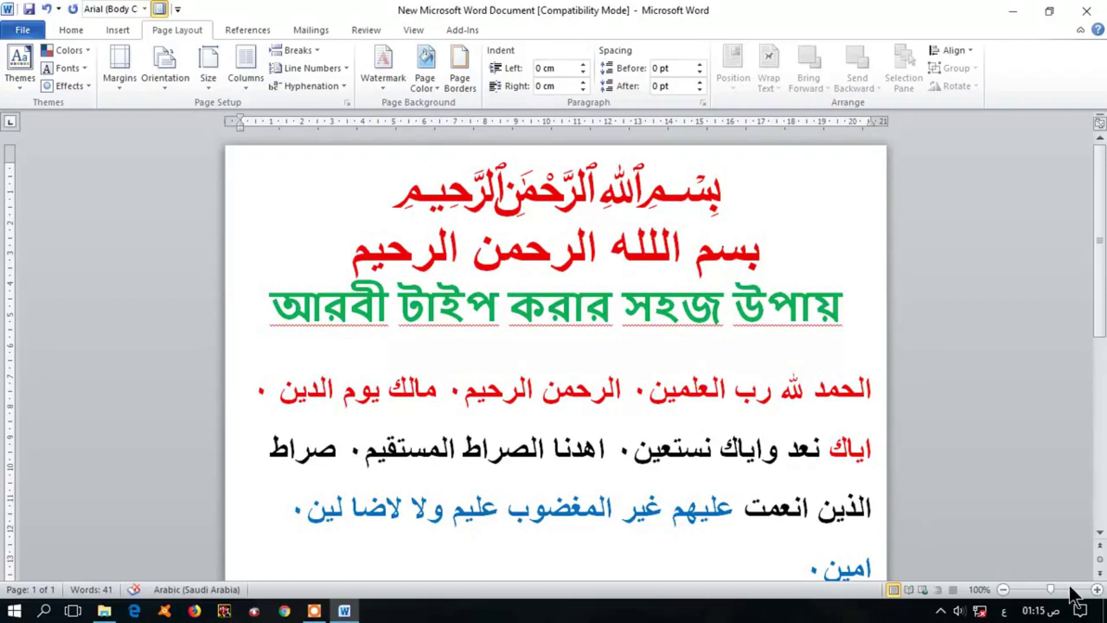
# - Switch the input language back to English (United States) with the US keyboard
pyautogui.click(1002, 610)
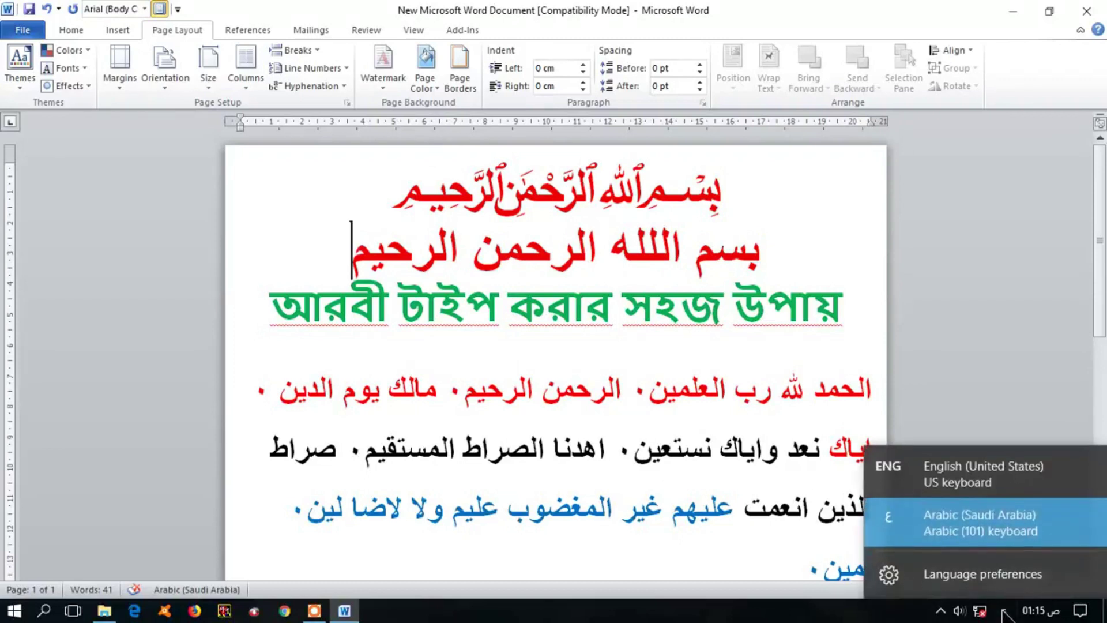
pyautogui.click(952, 476)
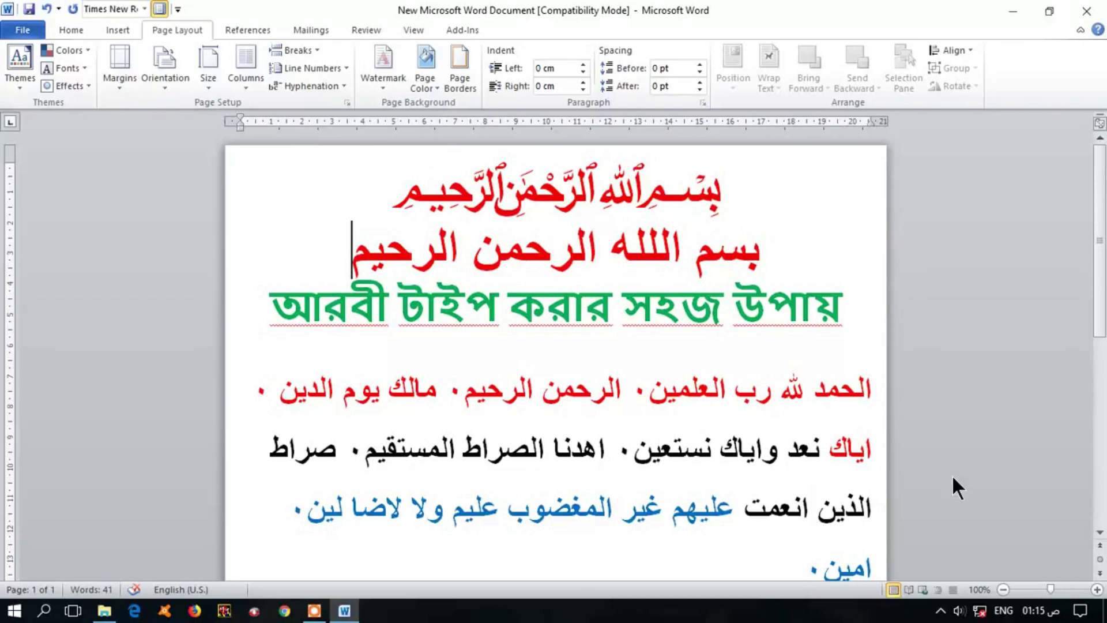